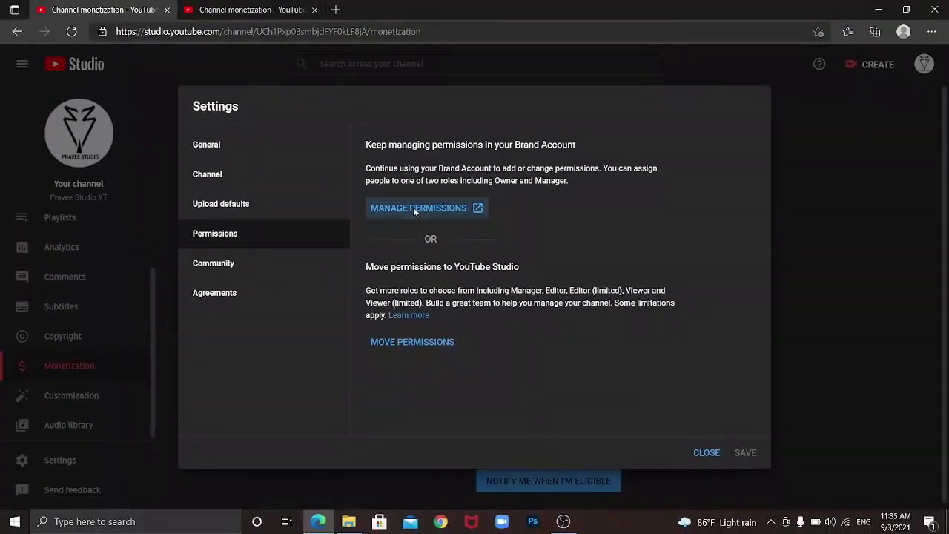
Open the Brand Account details page for managing the channel's permissions and compare it with the YouTube Studio permission settings.
{"action": "left_click", "coordinate": [413, 209]}
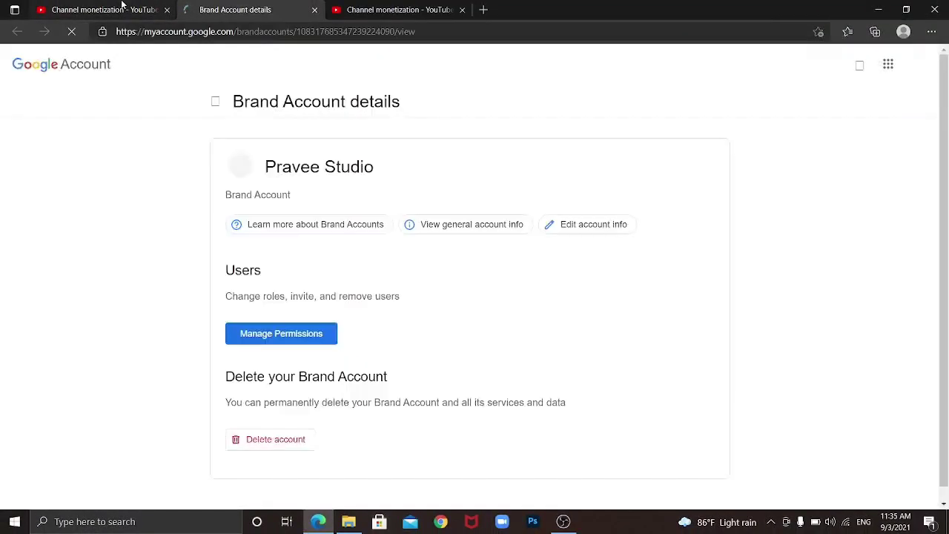
{"action": "left_click", "coordinate": [154, 9]}
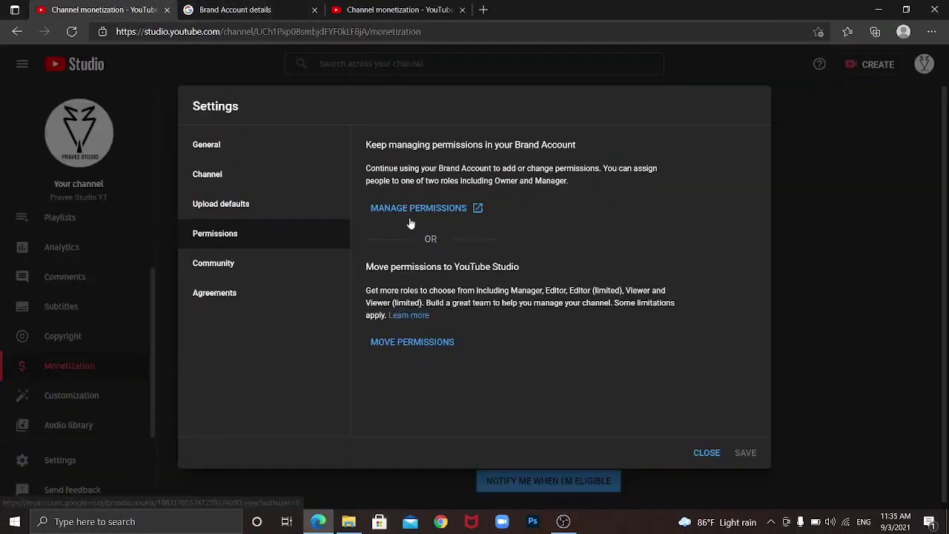
{"action": "left_click", "coordinate": [235, 9]}
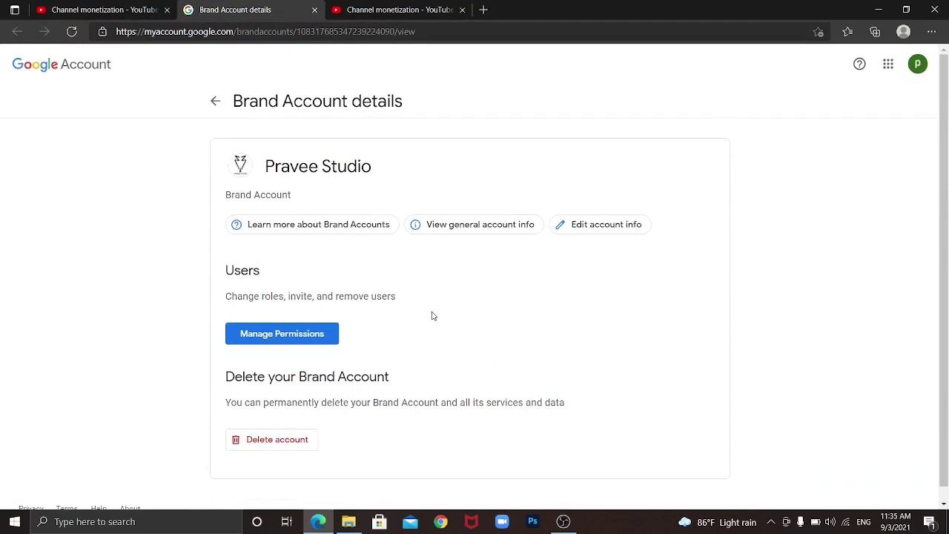
{"action": "left_click", "coordinate": [47, 6]}
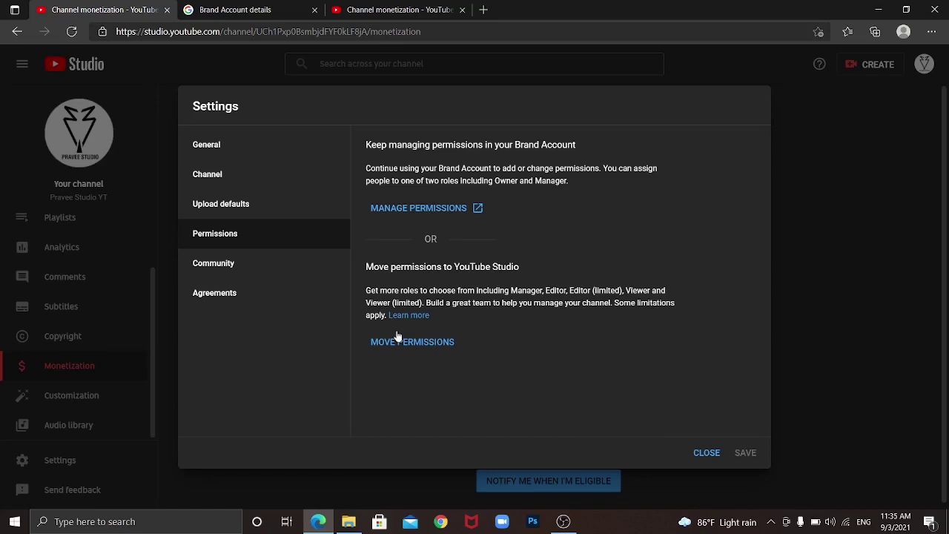
{"action": "left_click", "coordinate": [288, 5]}
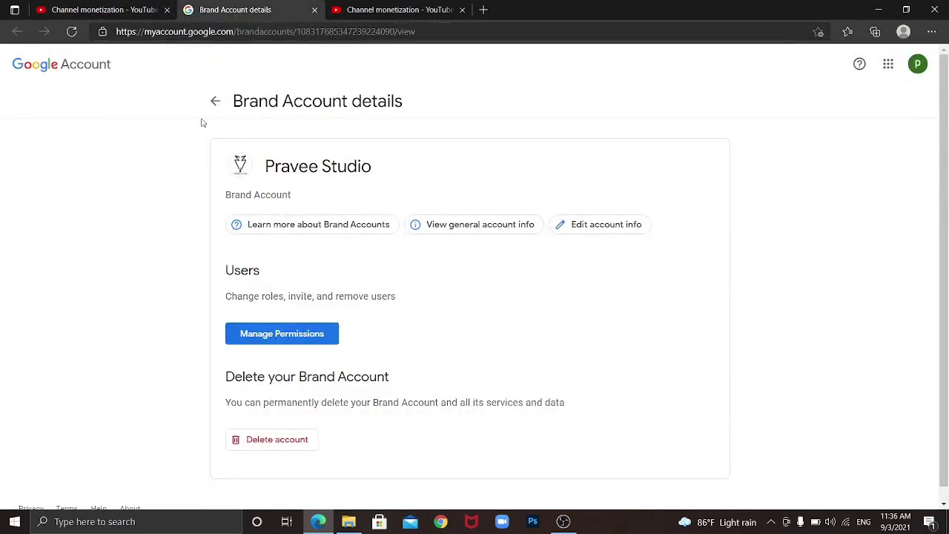
Open permission management for the Pravee Studio Brand Account and verify identity by entering the account password.
{"action": "left_click", "coordinate": [323, 335]}
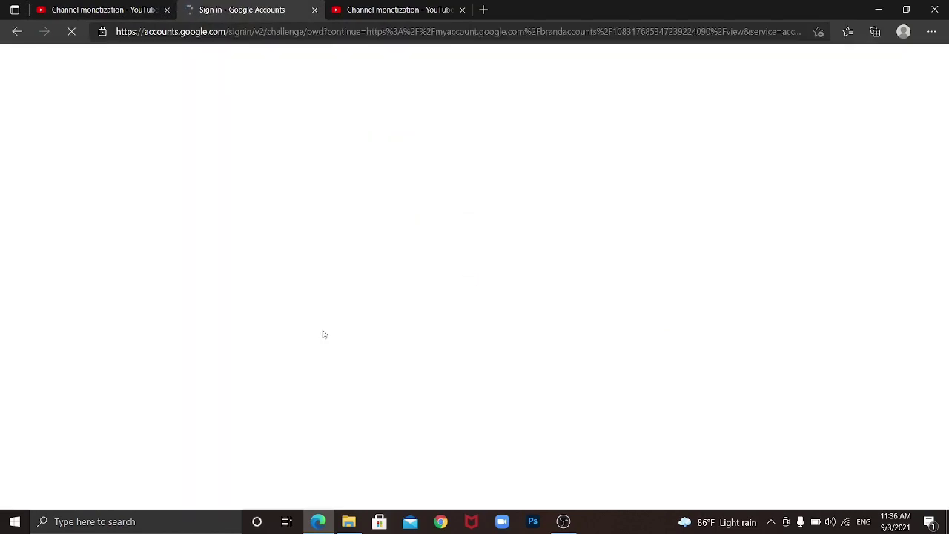
{"action": "type", "text": "•••••••••••"}
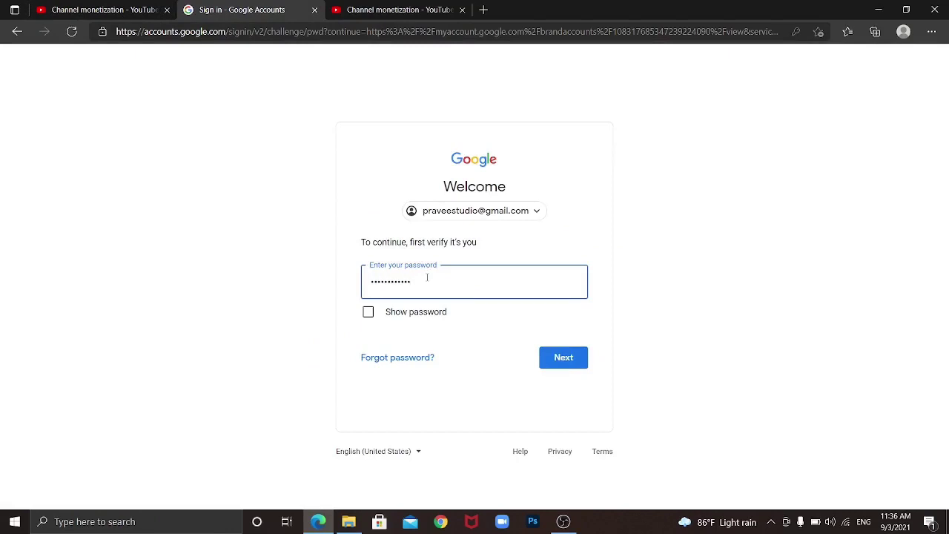
{"action": "type", "text": "••••"}
{"action": "left_click", "coordinate": [556, 357]}
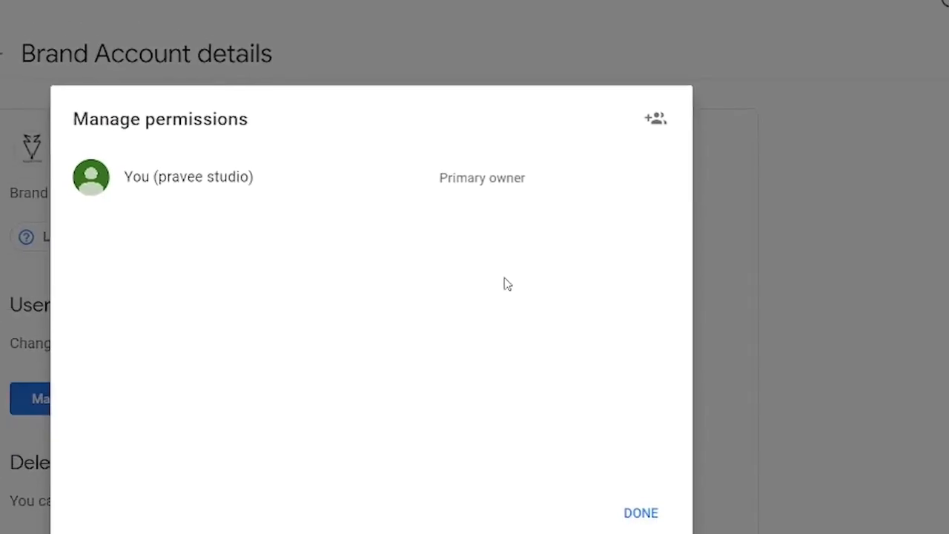
Invite a new user to the Brand Account by e-mail address with the Owner role and dismiss the Avast alert.
{"action": "left_click", "coordinate": [656, 119]}
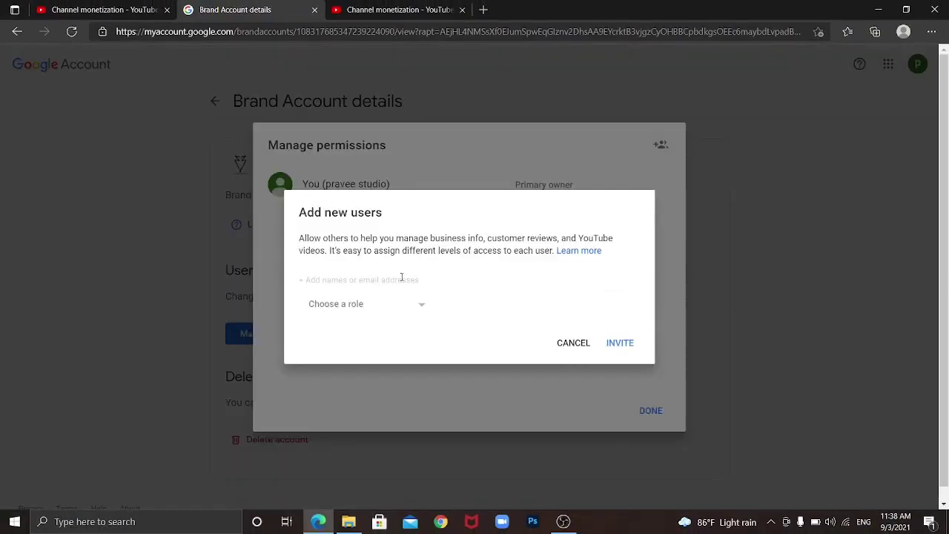
{"action": "type", "text": "srit"}
{"action": "key", "text": "Return"}
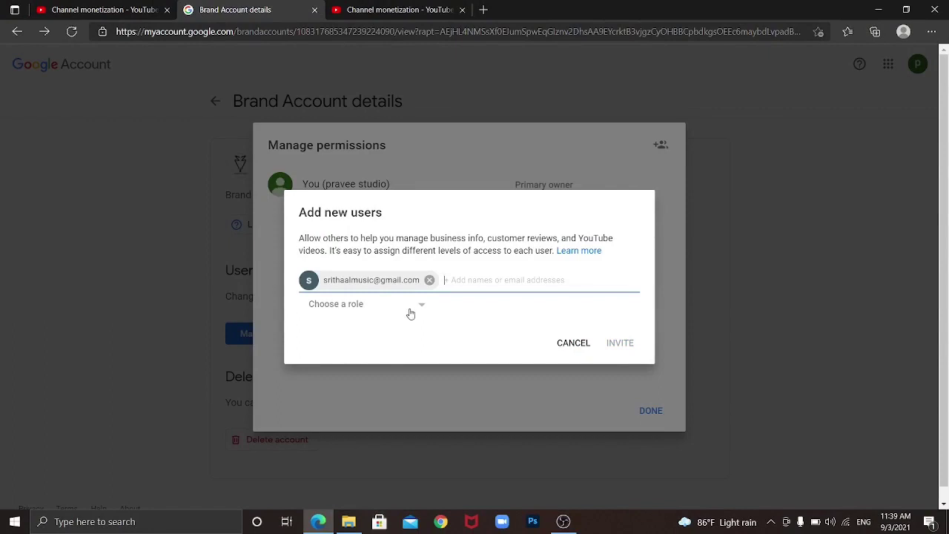
{"action": "left_click", "coordinate": [422, 307]}
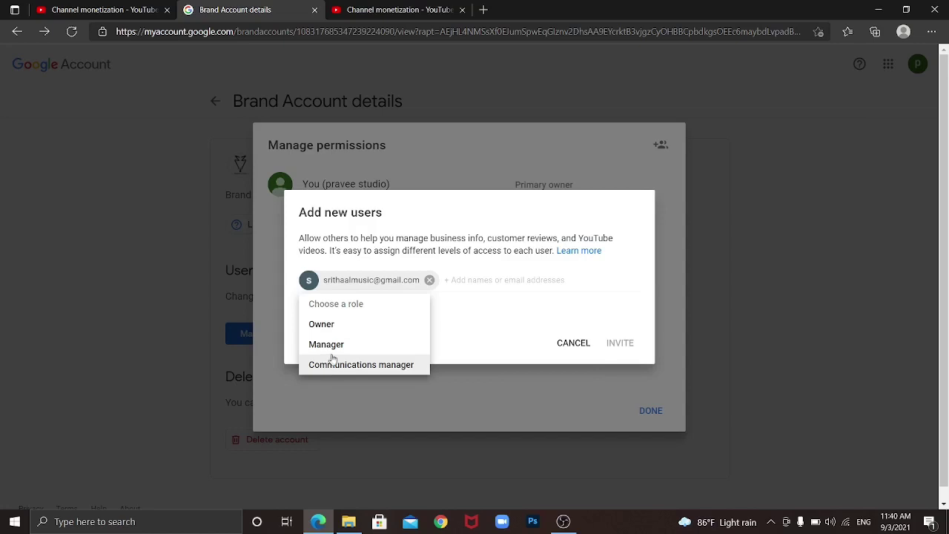
{"action": "left_click", "coordinate": [342, 332]}
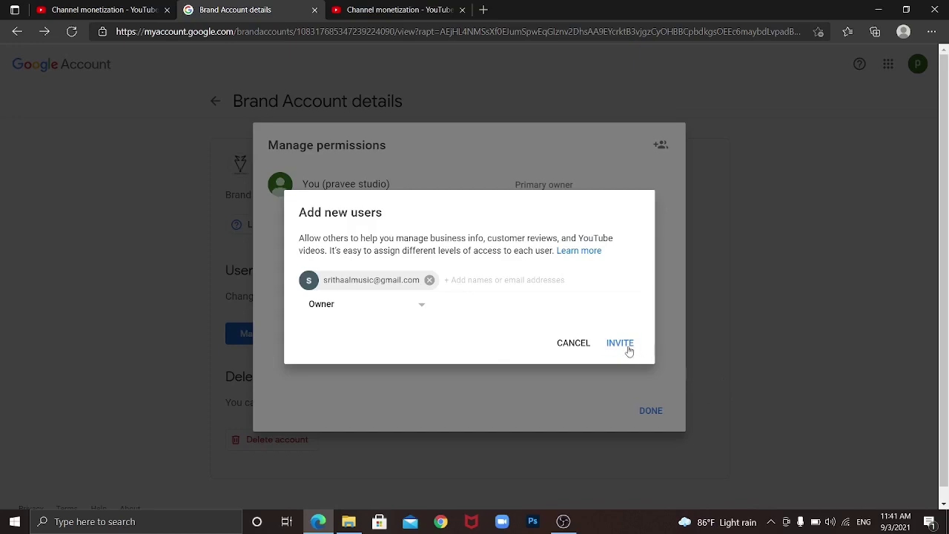
{"action": "left_click", "coordinate": [620, 343]}
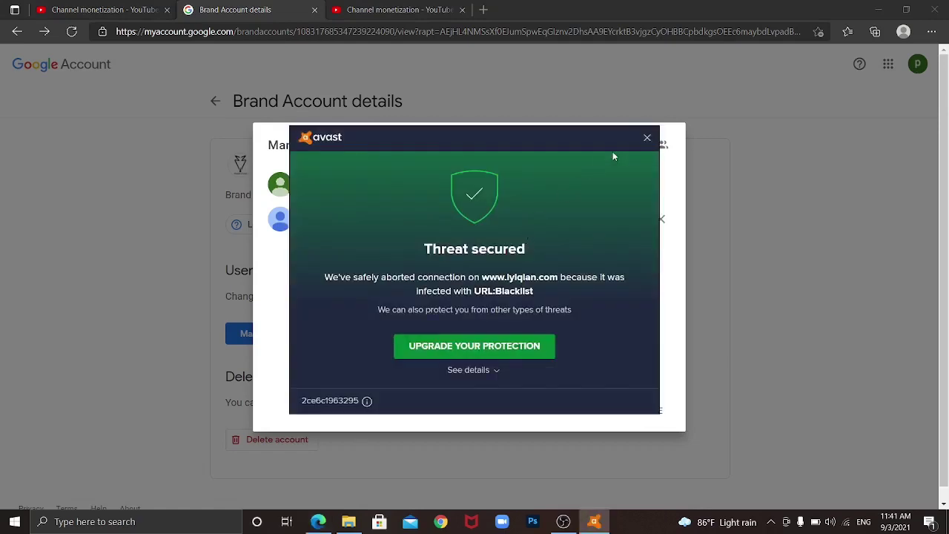
{"action": "left_click", "coordinate": [647, 138]}
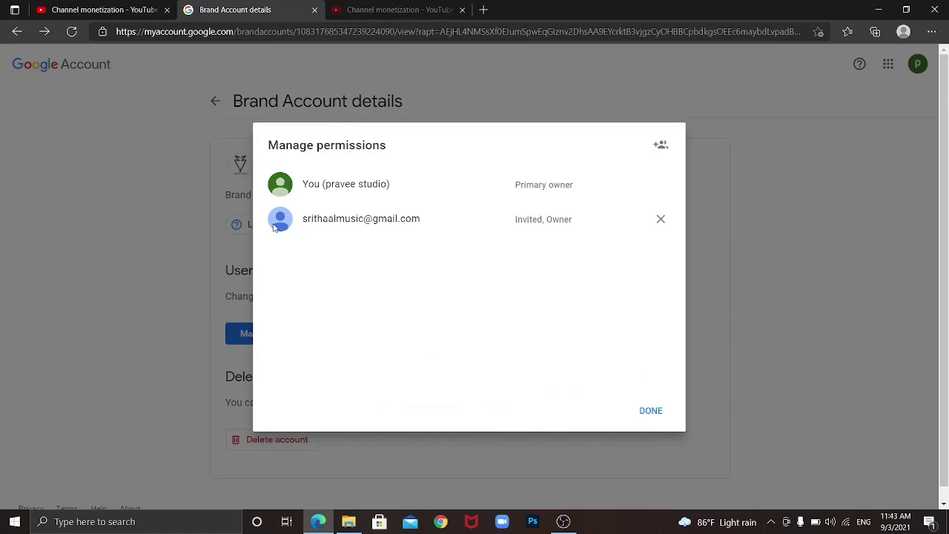
Revoke the invited owner's invitation and close the Brand Account's permission management.
{"action": "left_click", "coordinate": [661, 219]}
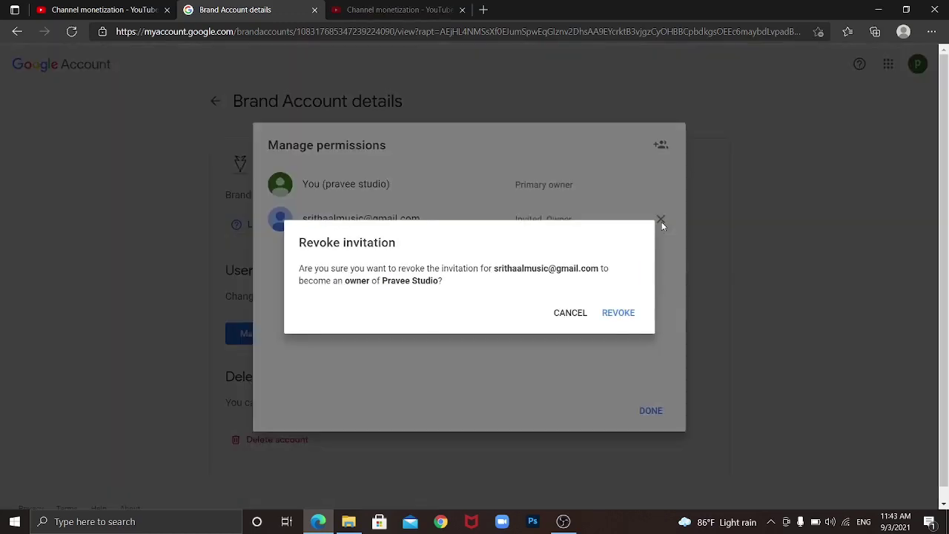
{"action": "left_click", "coordinate": [619, 313]}
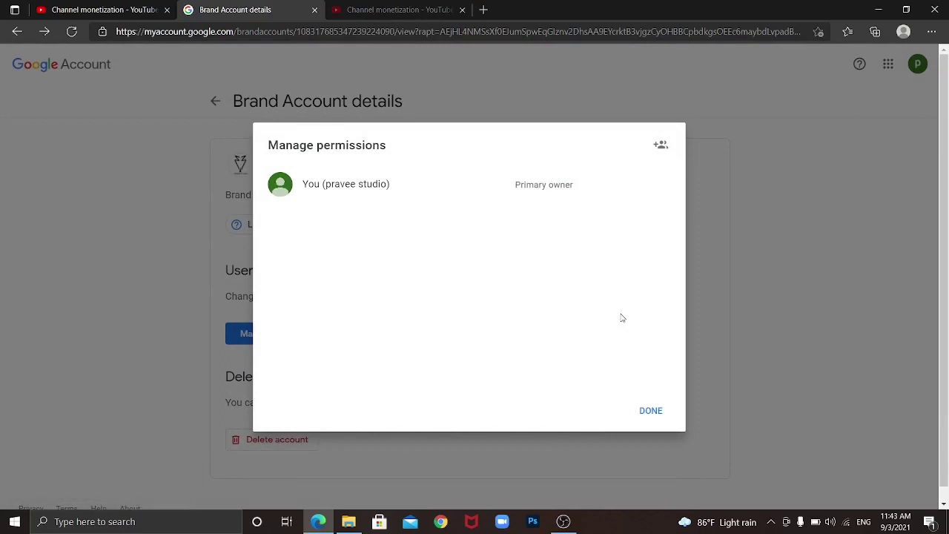
{"action": "left_click", "coordinate": [651, 410]}
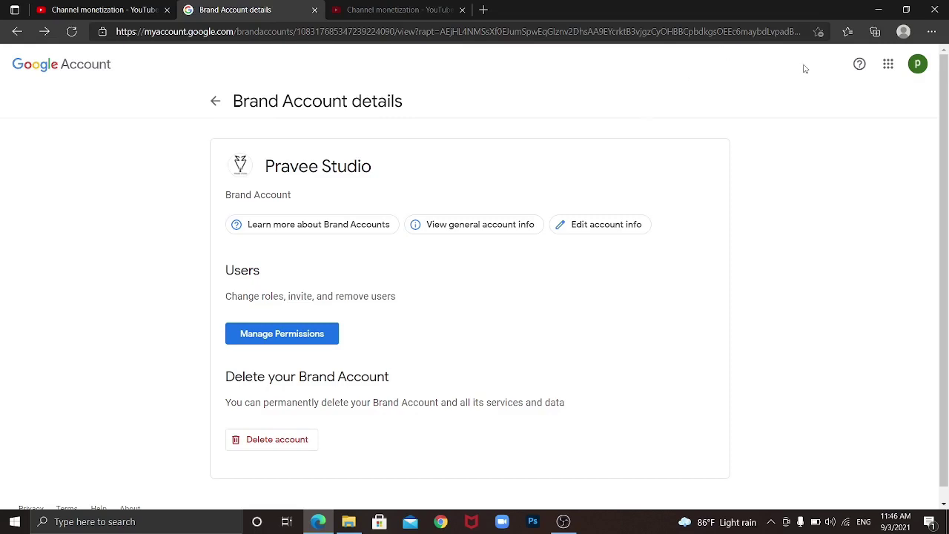
Minimize the browser window and refresh the Windows desktop.
{"action": "left_click", "coordinate": [882, 12]}
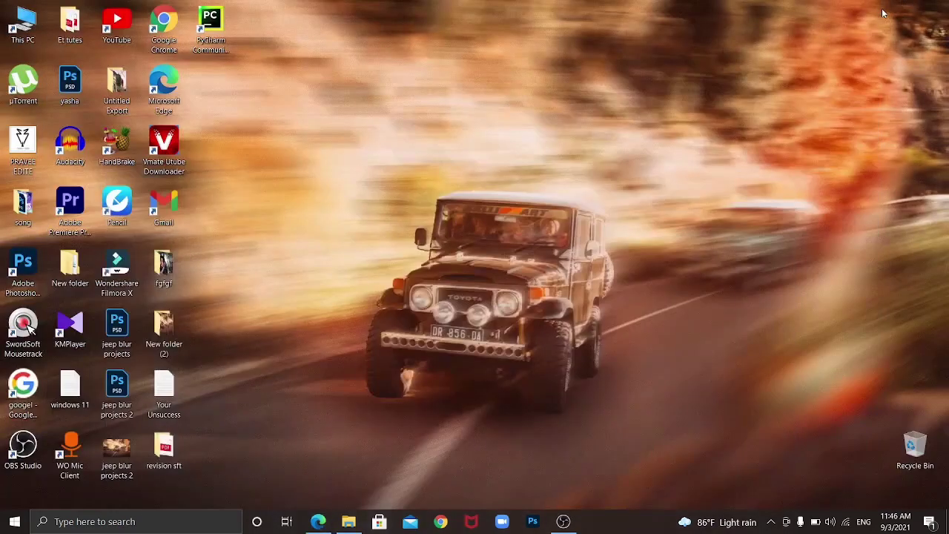
{"action": "right_click", "coordinate": [883, 12]}
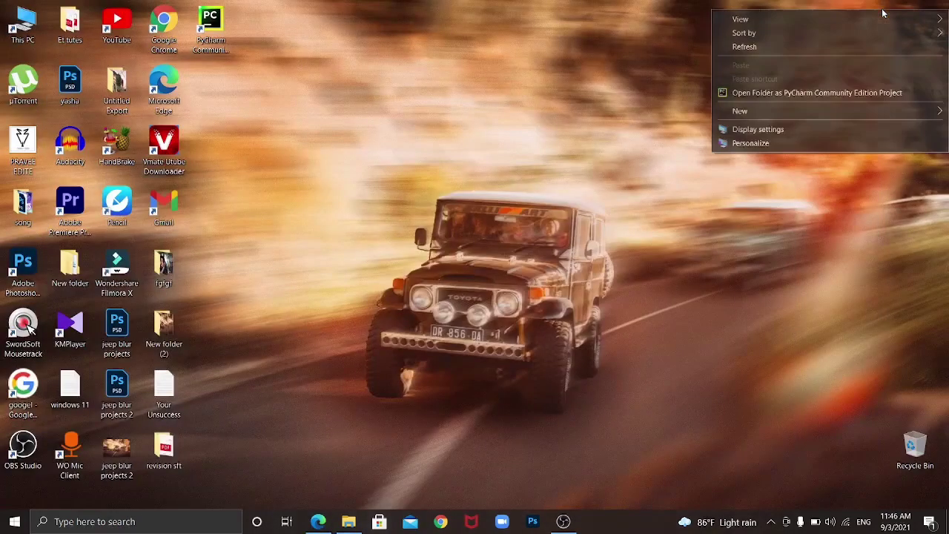
{"action": "left_click", "coordinate": [760, 49]}
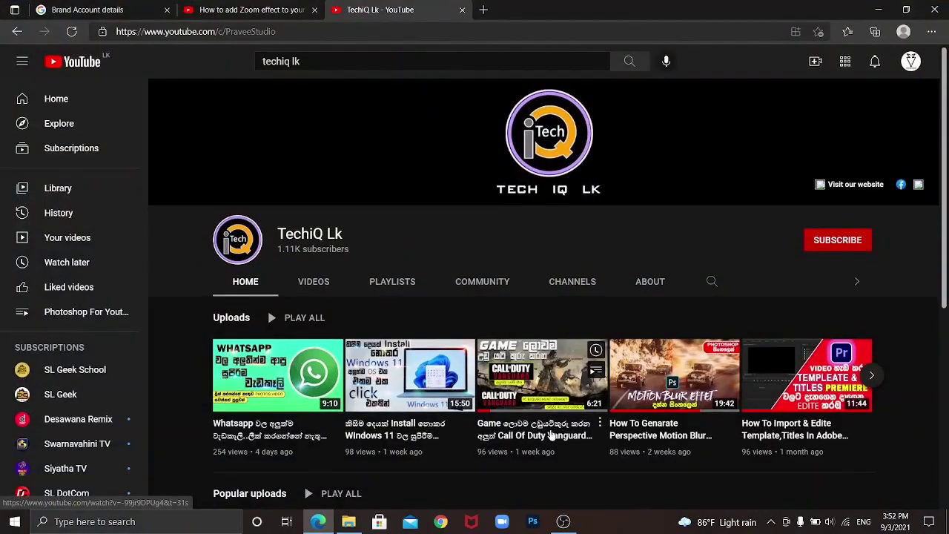
Look through the uploads, popular uploads and Shorts on the TechiQ Lk channel's home page.
{"action": "scroll", "coordinate": [548, 434], "scroll_direction": "down", "scroll_amount": 1}
{"action": "scroll", "coordinate": [542, 425], "scroll_direction": "down", "scroll_amount": 2}
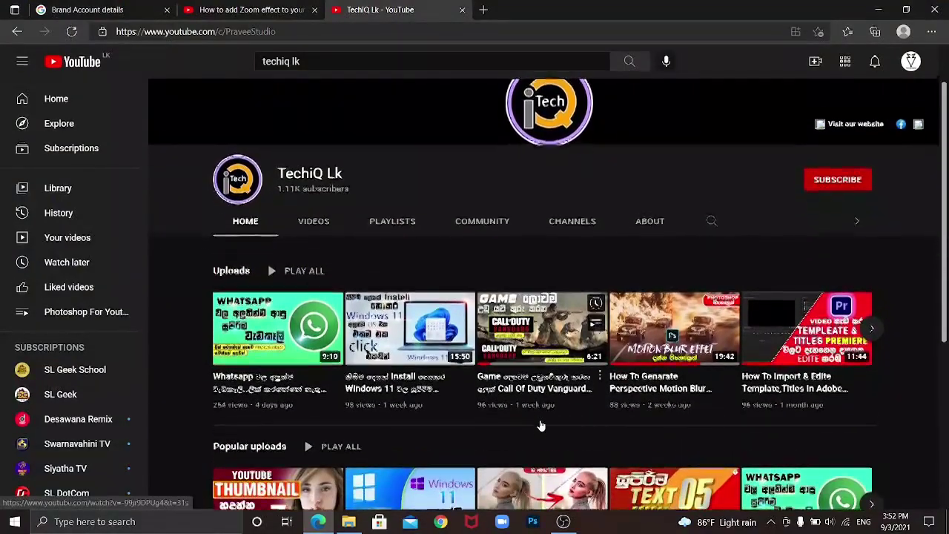
{"action": "scroll", "coordinate": [542, 425], "scroll_direction": "up", "scroll_amount": 2}
{"action": "scroll", "coordinate": [542, 425], "scroll_direction": "down", "scroll_amount": 5}
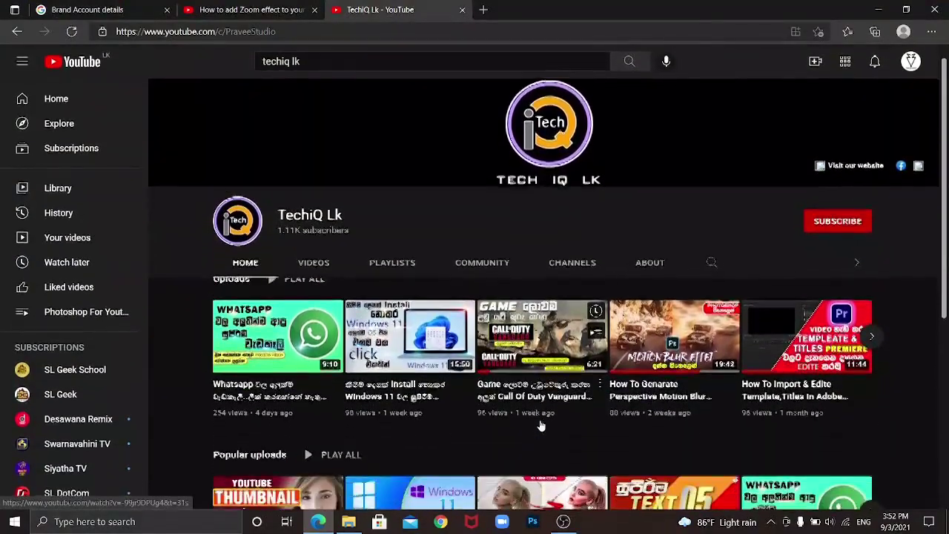
{"action": "scroll", "coordinate": [546, 424], "scroll_direction": "down", "scroll_amount": 4}
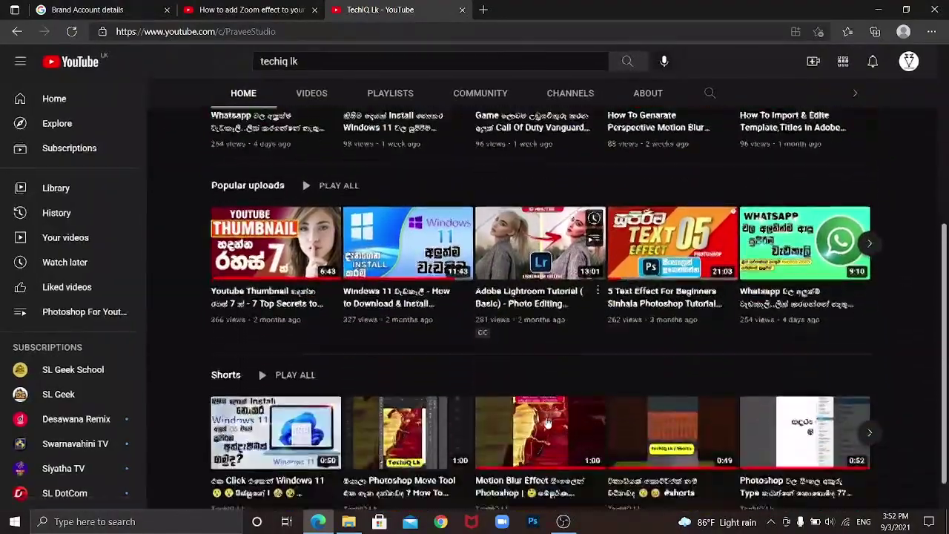
{"action": "scroll", "coordinate": [548, 422], "scroll_direction": "up", "scroll_amount": 8}
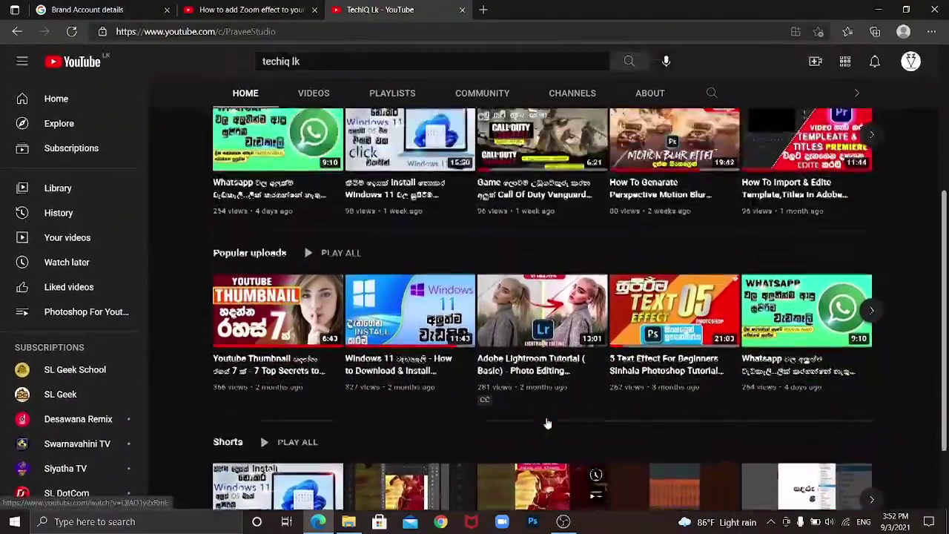
{"action": "scroll", "coordinate": [546, 423], "scroll_direction": "up", "scroll_amount": 2}
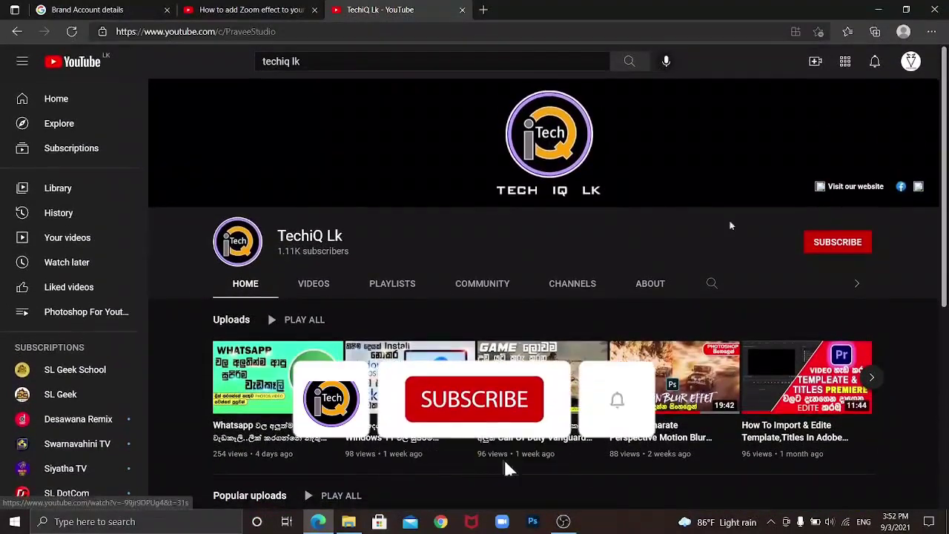
Subscribe to the TechiQ Lk channel and turn on all notifications for it.
{"action": "left_click", "coordinate": [827, 241]}
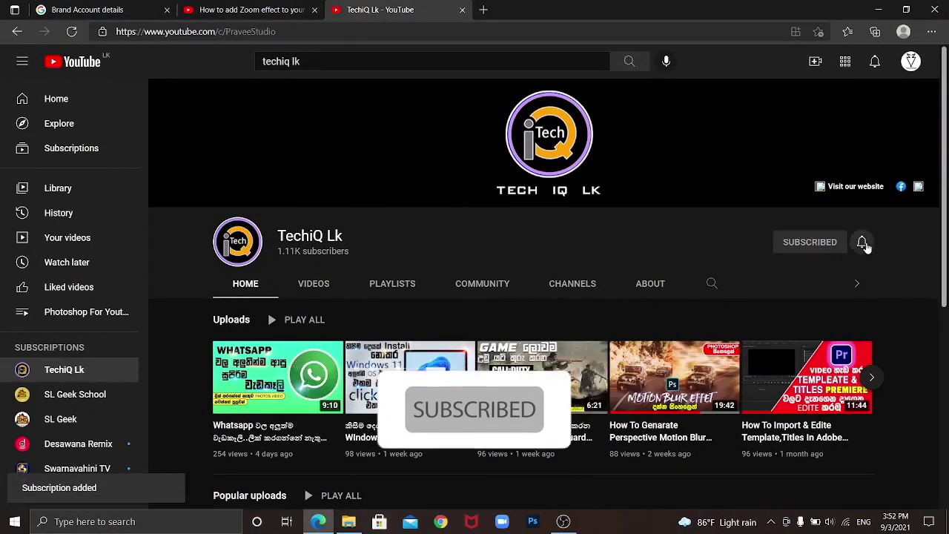
{"action": "left_click", "coordinate": [864, 243]}
{"action": "left_click", "coordinate": [807, 268]}
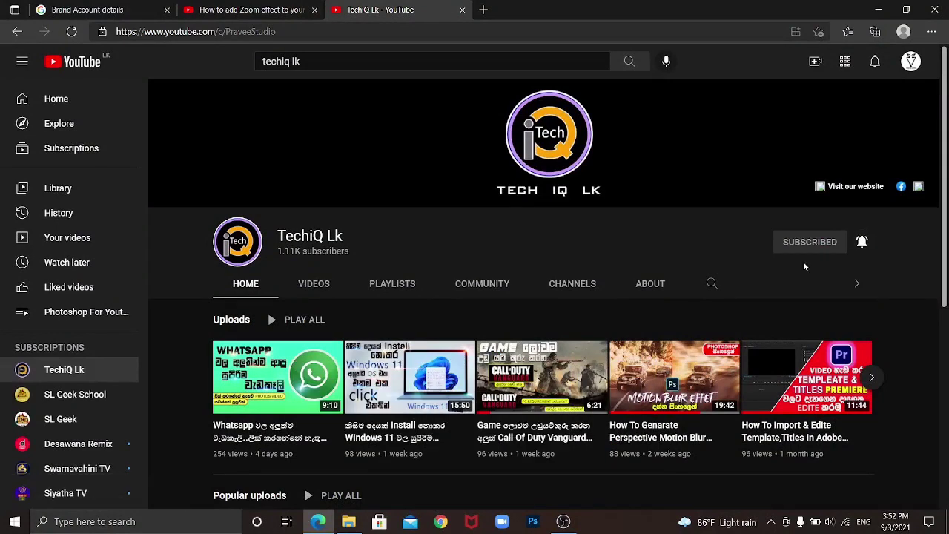